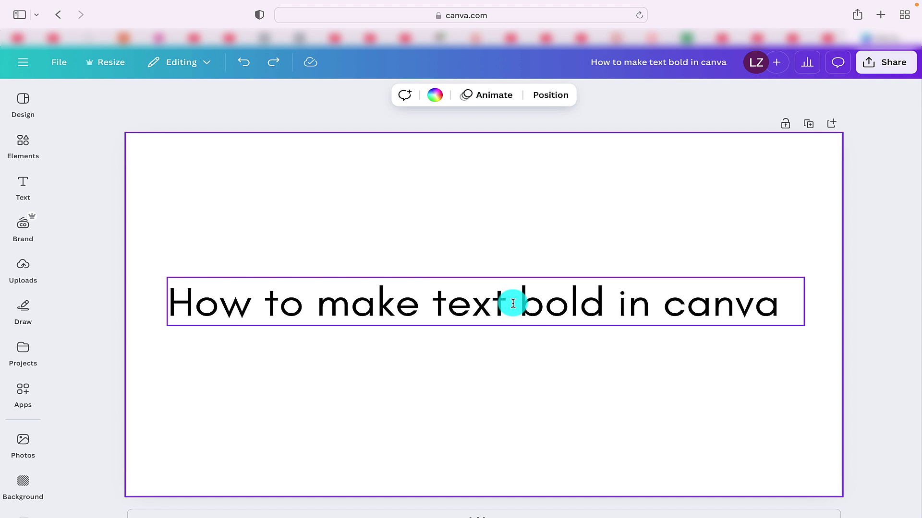
Highlight just the word 'bold' in the heading and apply Bold to it.
{"action": "left_click", "coordinate": [594, 310]}
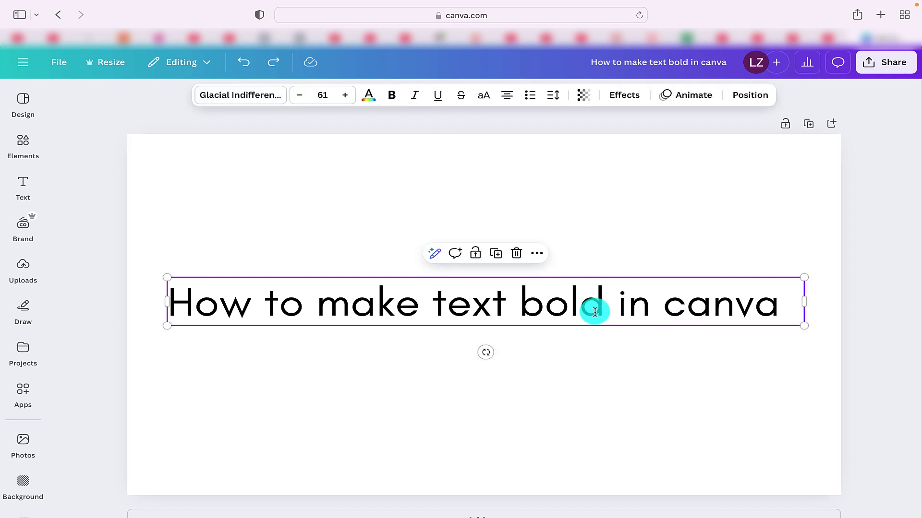
{"action": "left_click", "coordinate": [520, 303]}
{"action": "left_click_drag", "start_coordinate": [519, 302], "coordinate": [603, 302]}
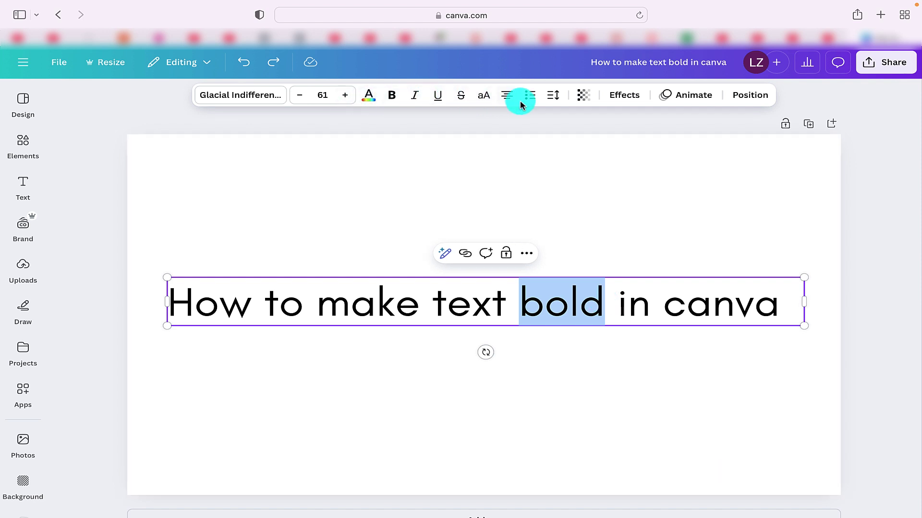
{"action": "left_click", "coordinate": [391, 100]}
{"action": "left_click", "coordinate": [570, 350]}
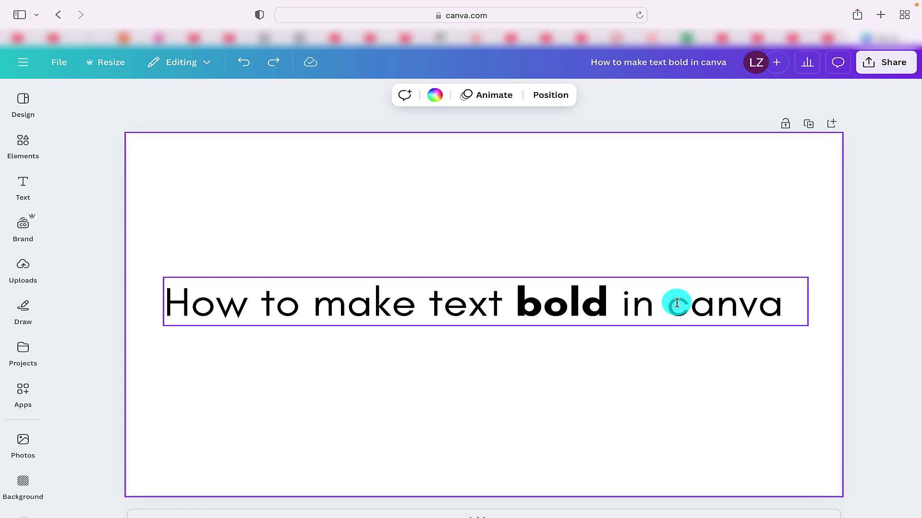
Bold the whole heading, then undo so every word, including 'bold', is regular weight.
{"action": "double_click", "coordinate": [451, 299]}
{"action": "left_click", "coordinate": [391, 99]}
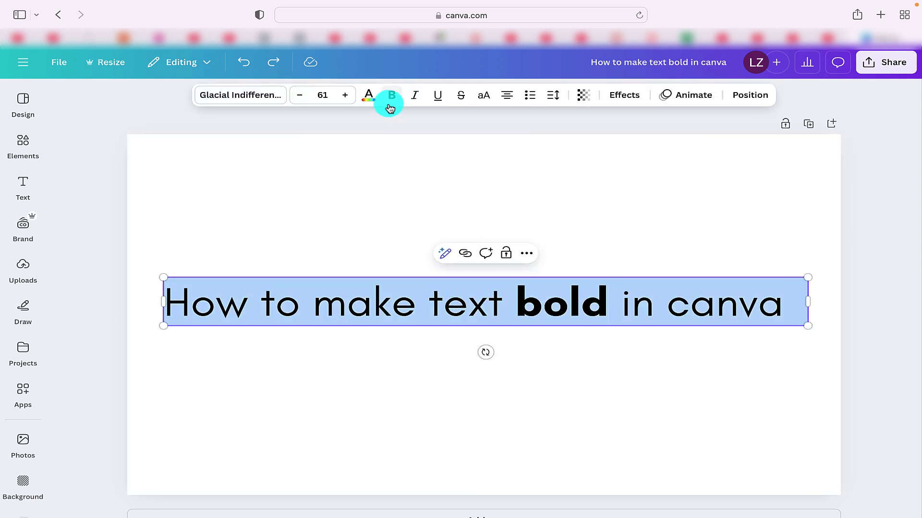
{"action": "left_click", "coordinate": [392, 99]}
{"action": "left_click", "coordinate": [360, 437]}
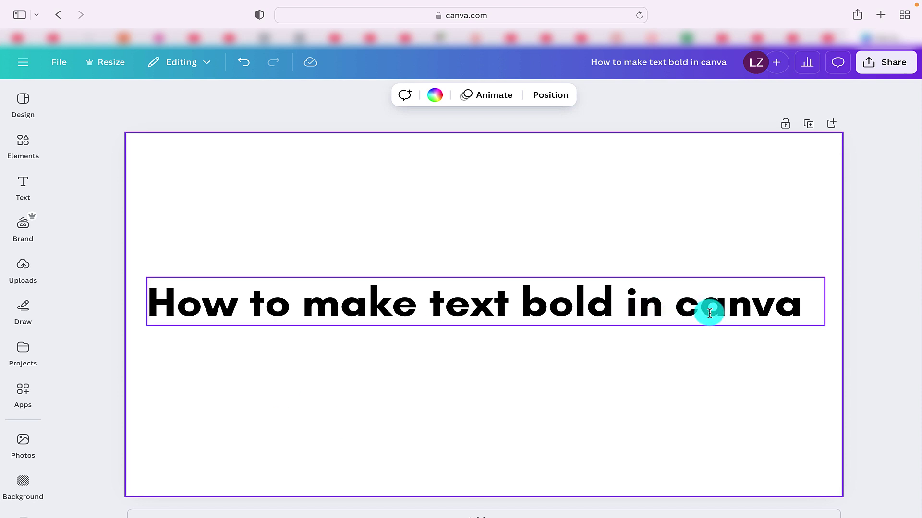
{"action": "key", "text": "ctrl+z"}
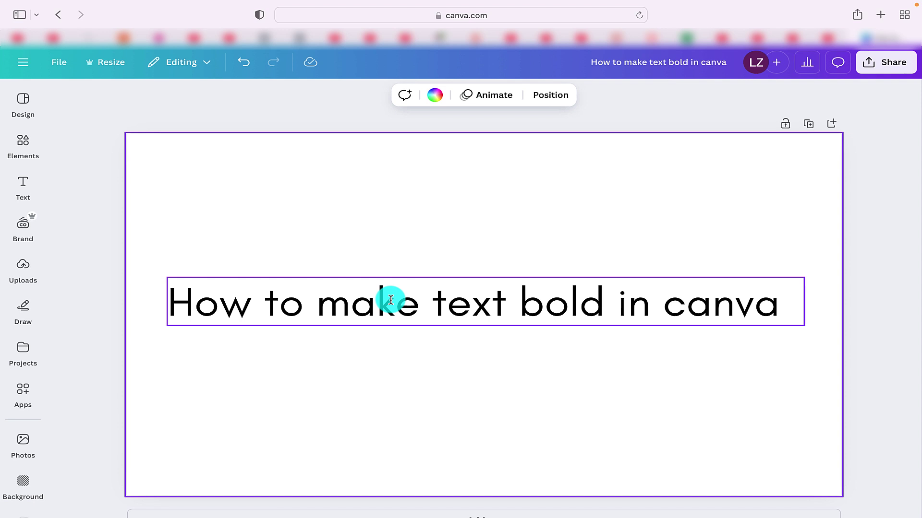
Select all of the heading text and bring up the Effects styles panel.
{"action": "left_click", "coordinate": [531, 292]}
{"action": "left_click", "coordinate": [517, 307]}
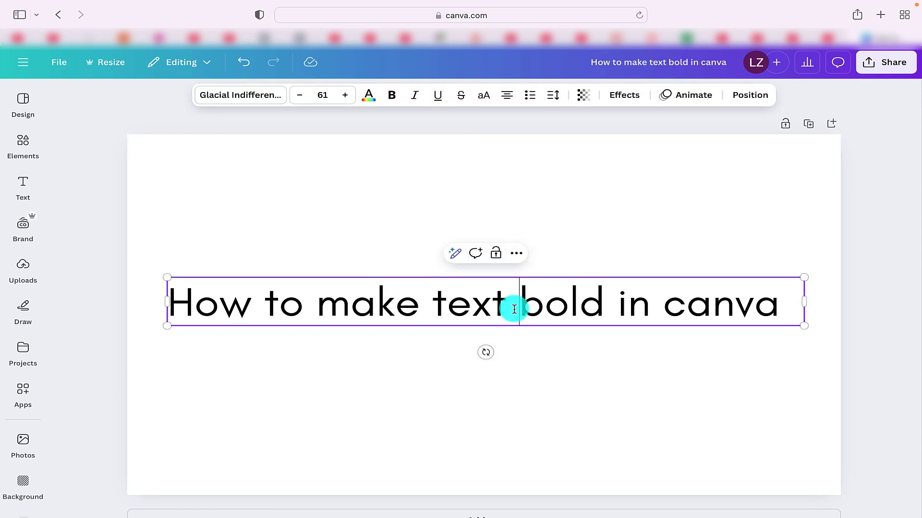
{"action": "double_click", "coordinate": [518, 308]}
{"action": "triple_click", "coordinate": [518, 309]}
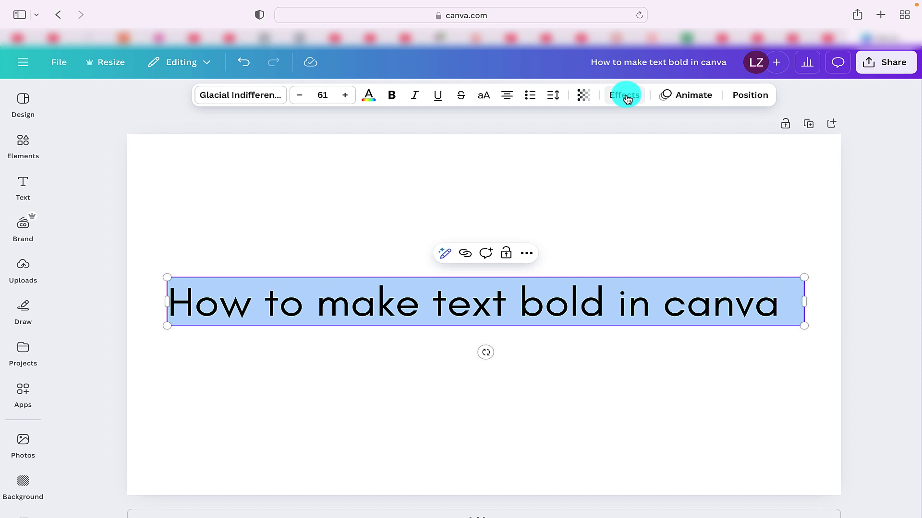
{"action": "left_click", "coordinate": [625, 96]}
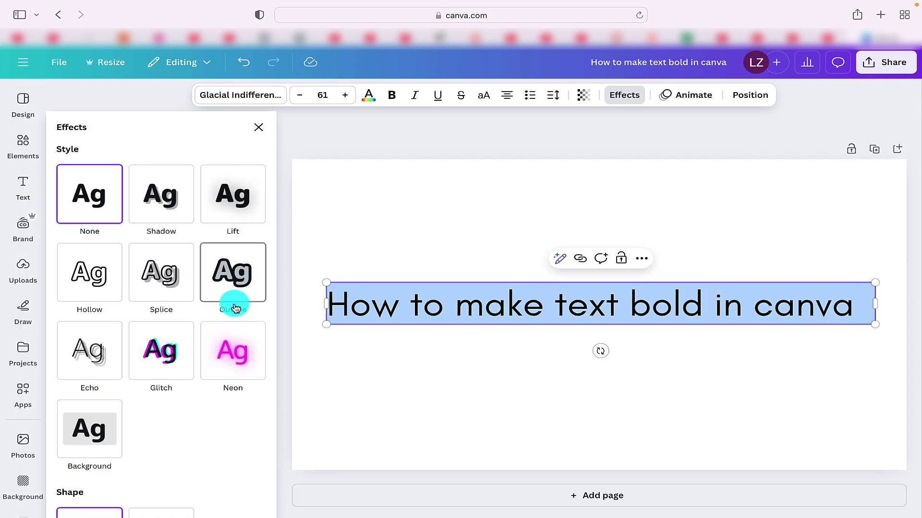
Apply the Outline effect to the heading and set its colour to black.
{"action": "left_click", "coordinate": [241, 289]}
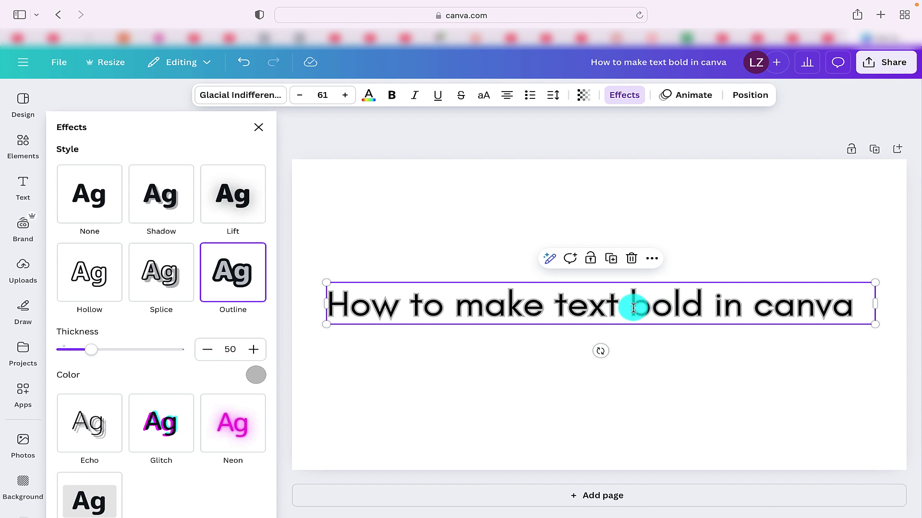
{"action": "left_click", "coordinate": [257, 377]}
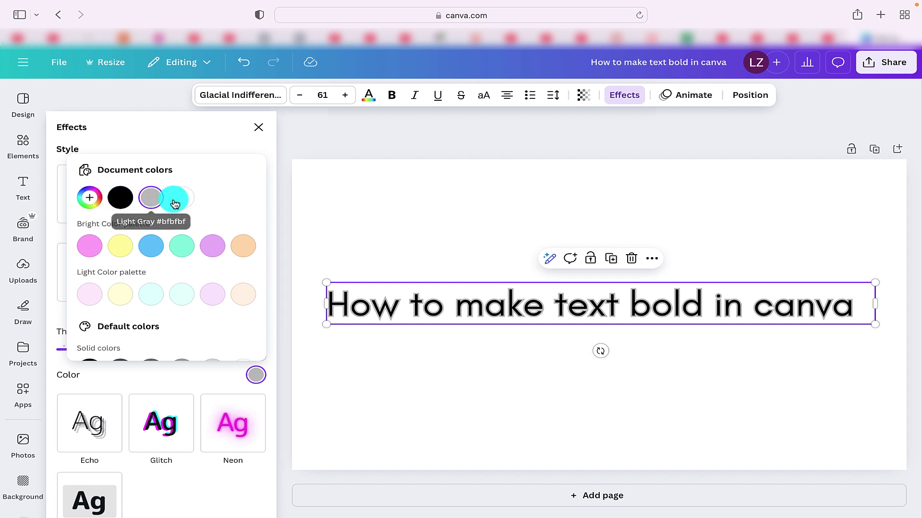
{"action": "left_click", "coordinate": [121, 198]}
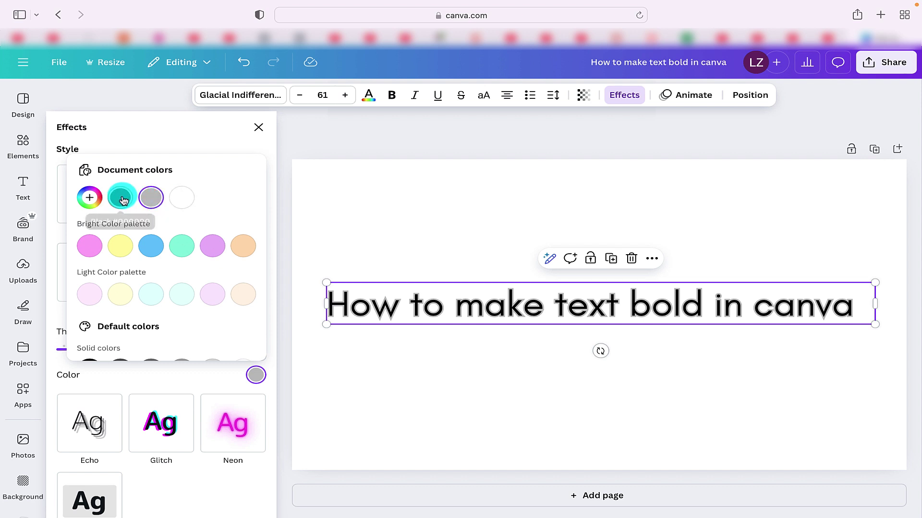
{"action": "left_click", "coordinate": [256, 373]}
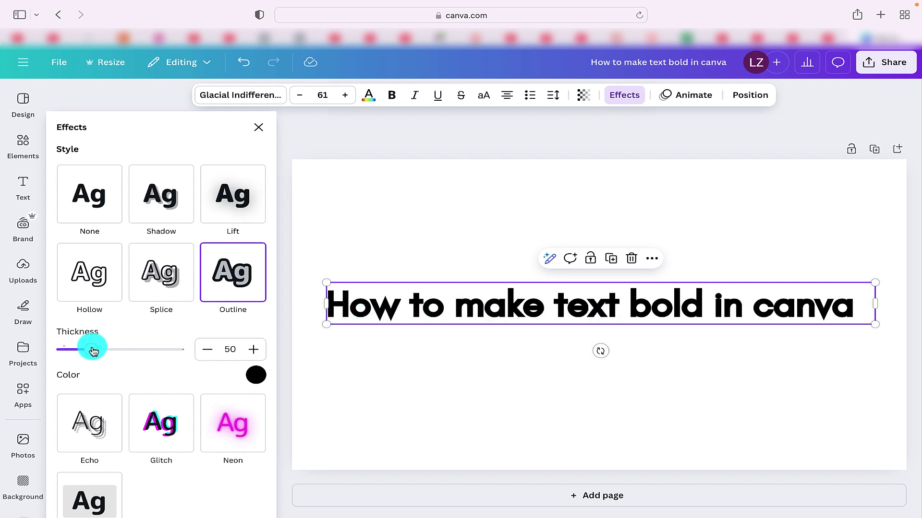
Adjust the outline Thickness slider, then deselect the heading to close the Effects panel.
{"action": "mouse_move", "coordinate": [93, 351]}
{"action": "left_mouse_down"}
{"action": "mouse_move", "coordinate": [106, 354]}
{"action": "mouse_move", "coordinate": [76, 349]}
{"action": "left_mouse_up"}
{"action": "left_click", "coordinate": [541, 409]}
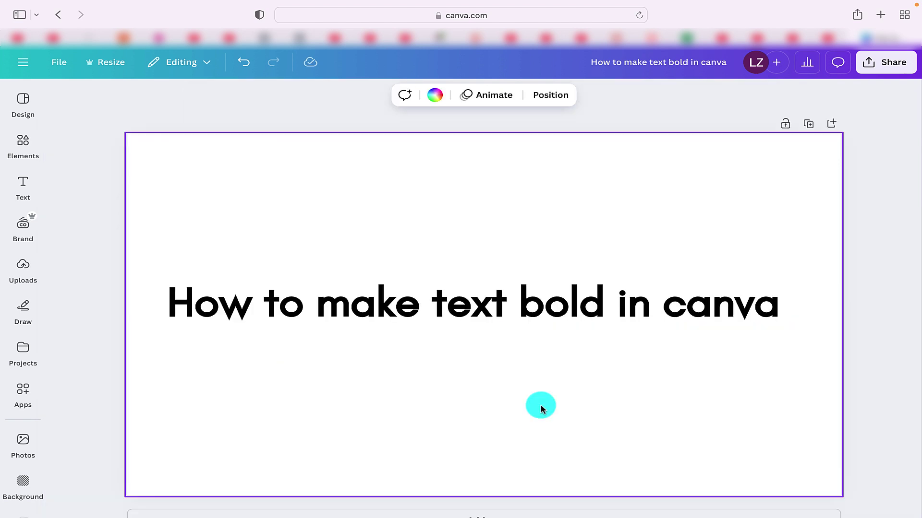